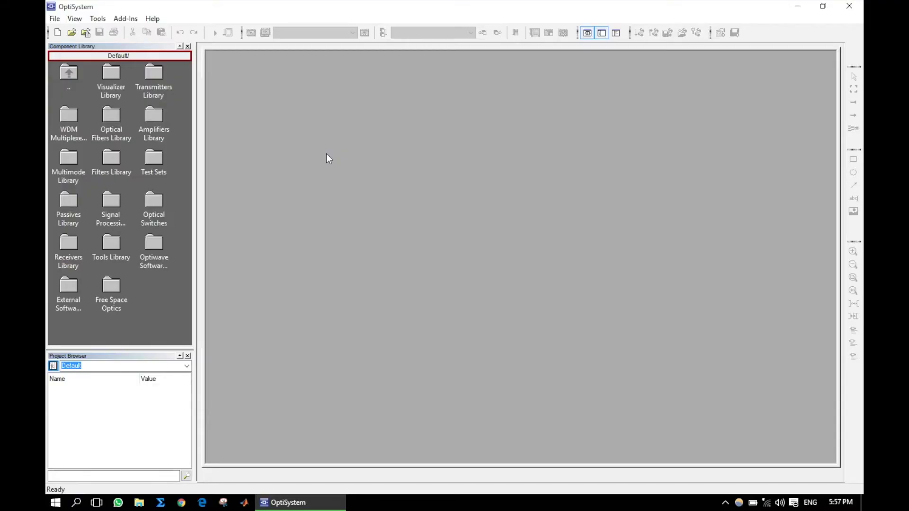
# Open the DP-8PSK back to back sample from Advanced modulation systems > PSK systems > 8PSK
pyautogui.click(85, 30)
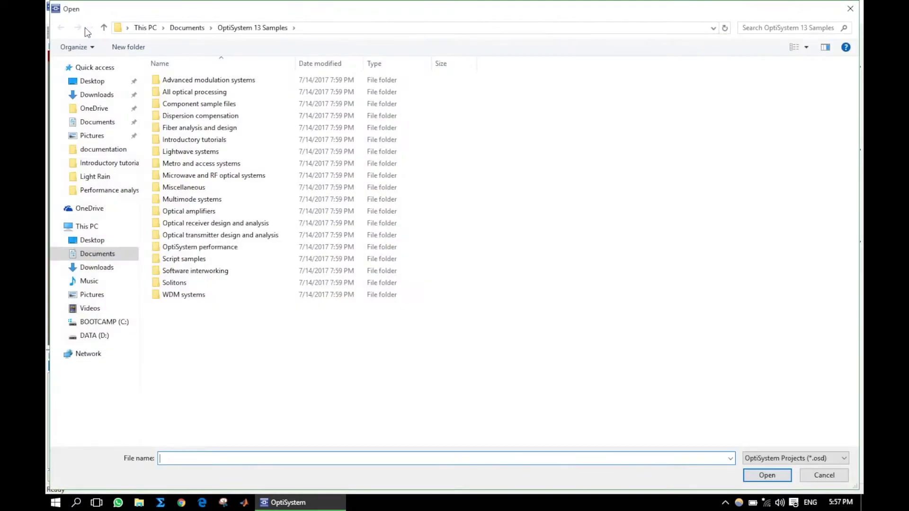
pyautogui.doubleClick(201, 81)
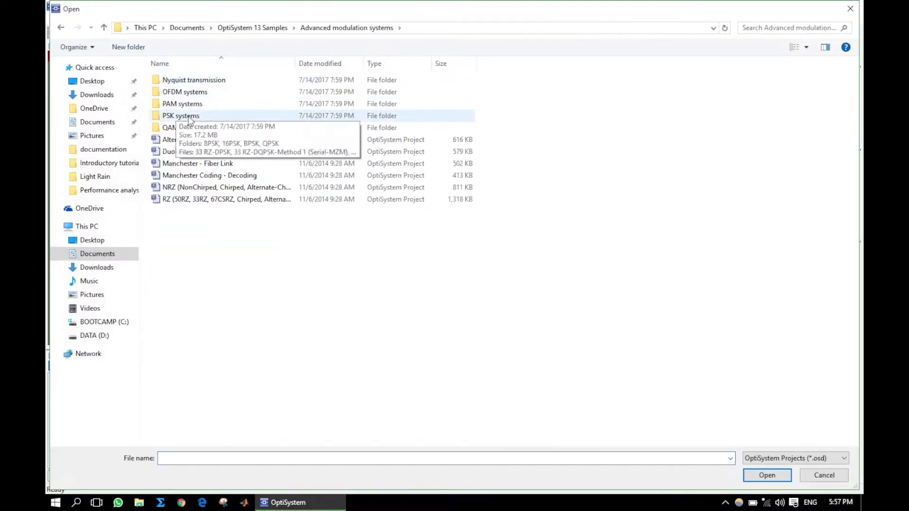
pyautogui.doubleClick(214, 116)
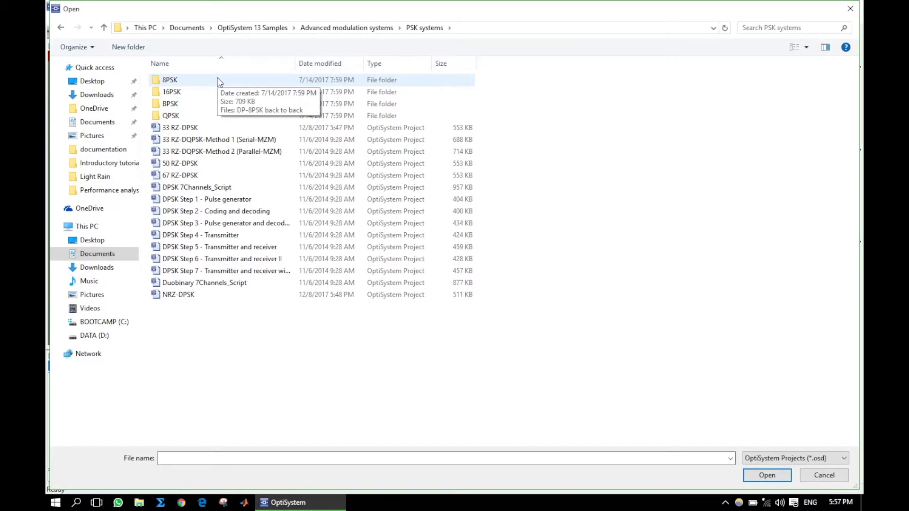
pyautogui.doubleClick(220, 82)
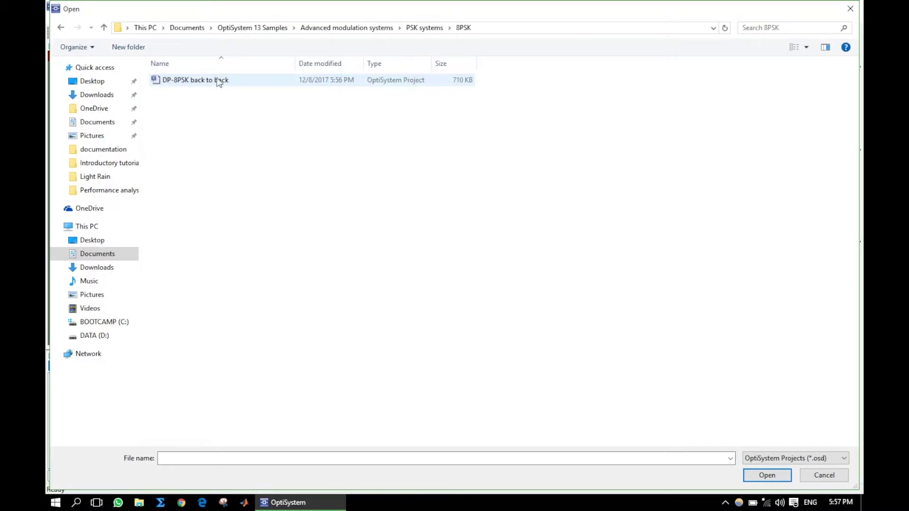
pyautogui.doubleClick(211, 82)
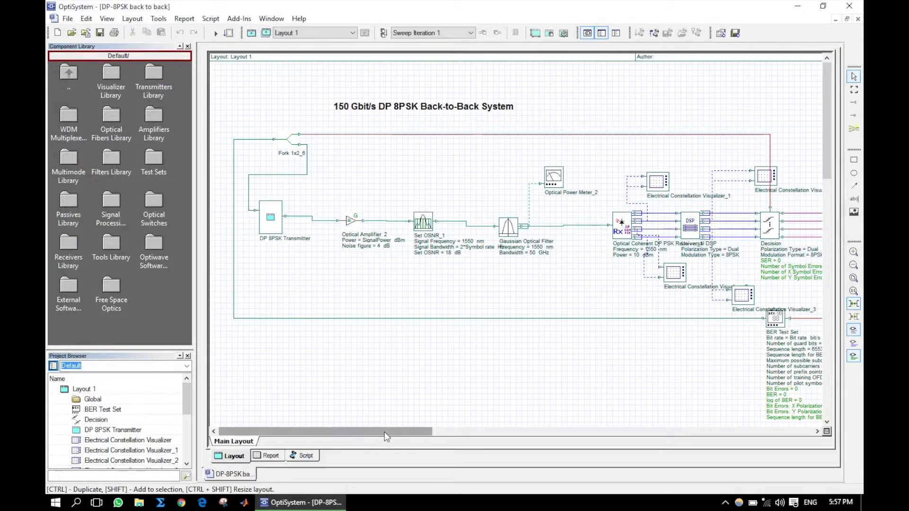
pyautogui.moveTo(384, 433); pyautogui.dragTo(419, 438)
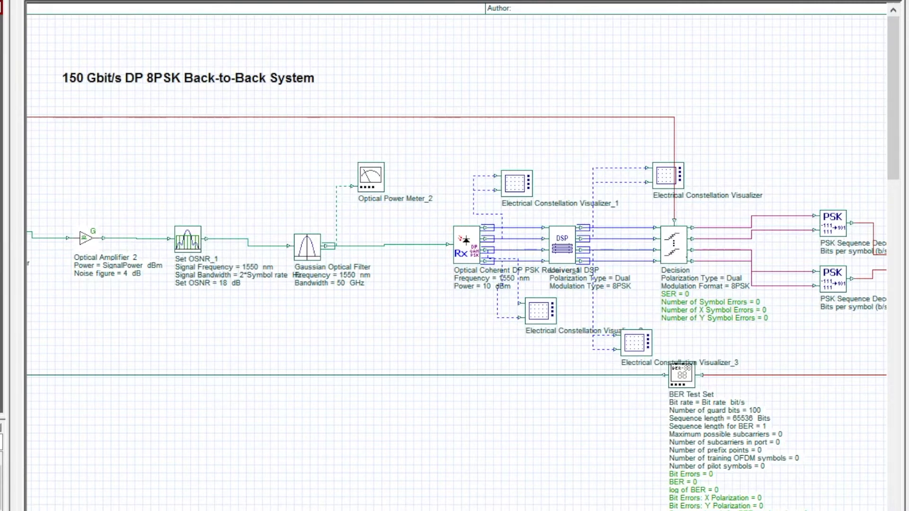
pyautogui.hscroll(5, 474, 433)
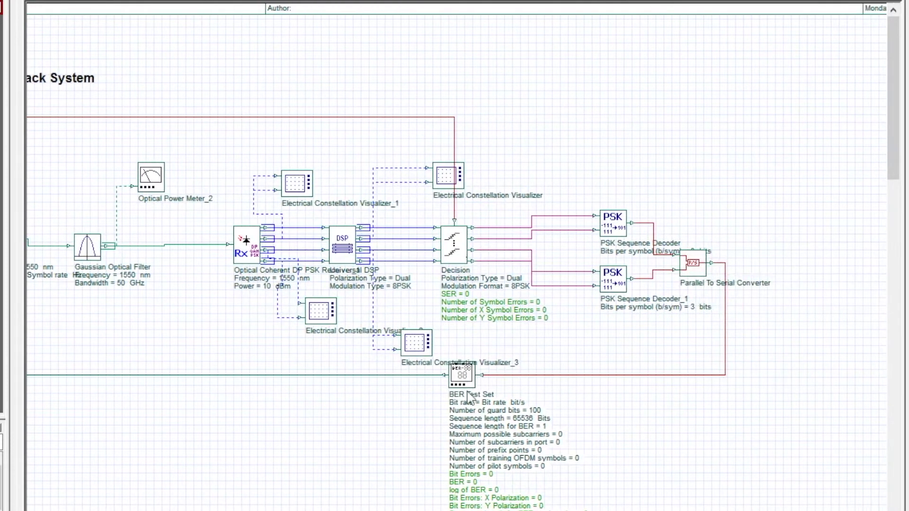
pyautogui.hscroll(-3, 455, 285)
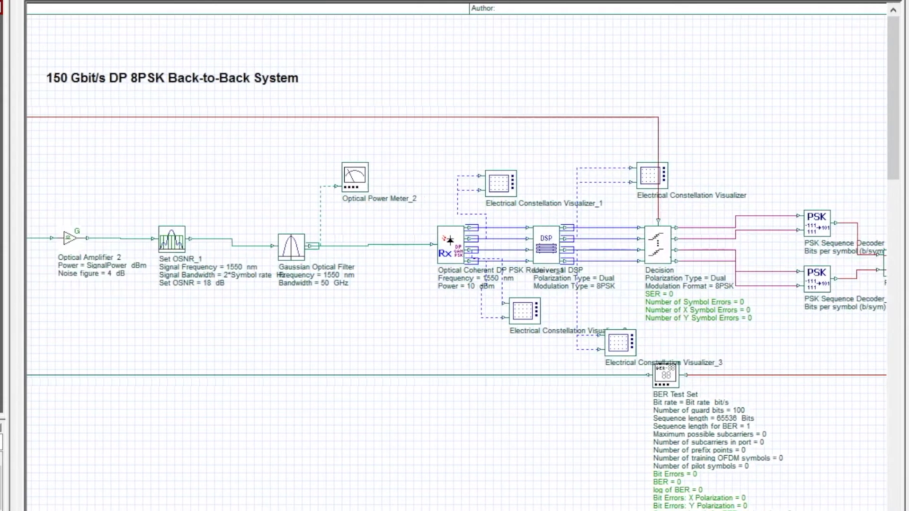
pyautogui.hscroll(-2, 455, 285)
pyautogui.hscroll(-1, 455, 284)
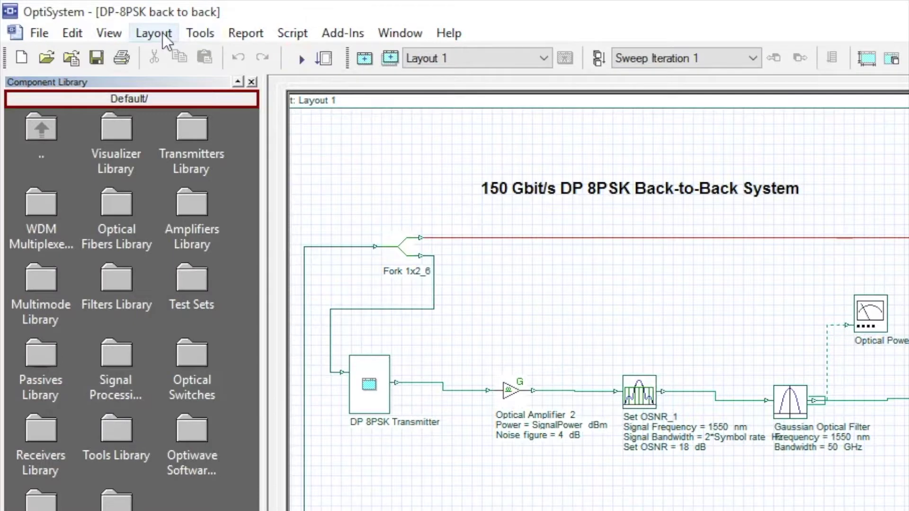
# Raise the layout's Total sweep iterations to 5 and confirm
pyautogui.click(163, 33)
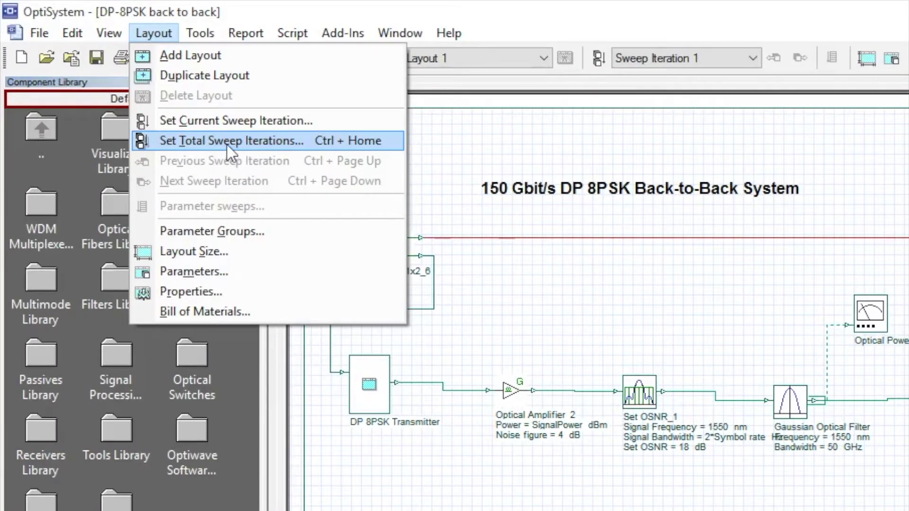
pyautogui.click(237, 146)
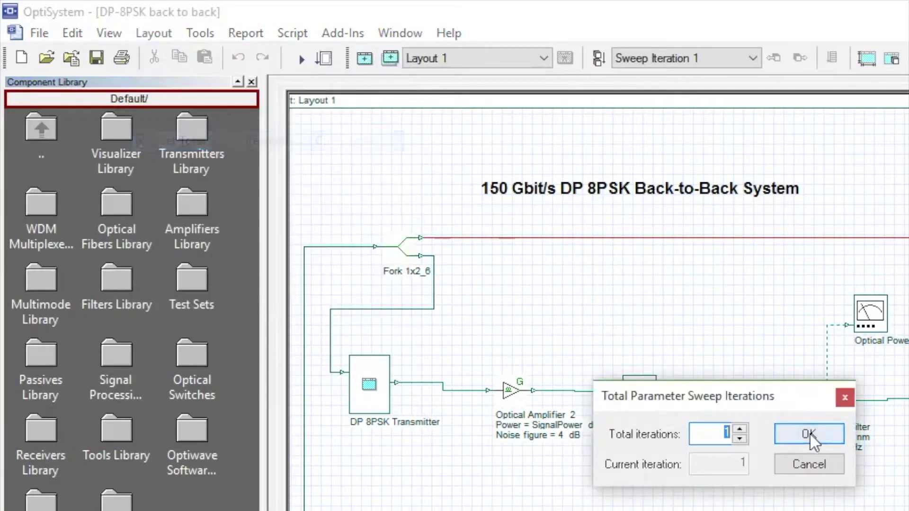
pyautogui.click(481, 216)
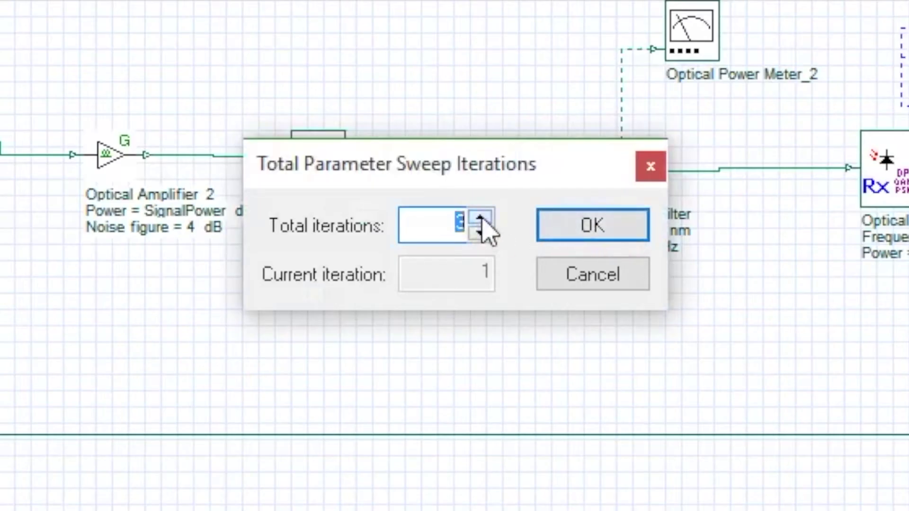
pyautogui.click(481, 216)
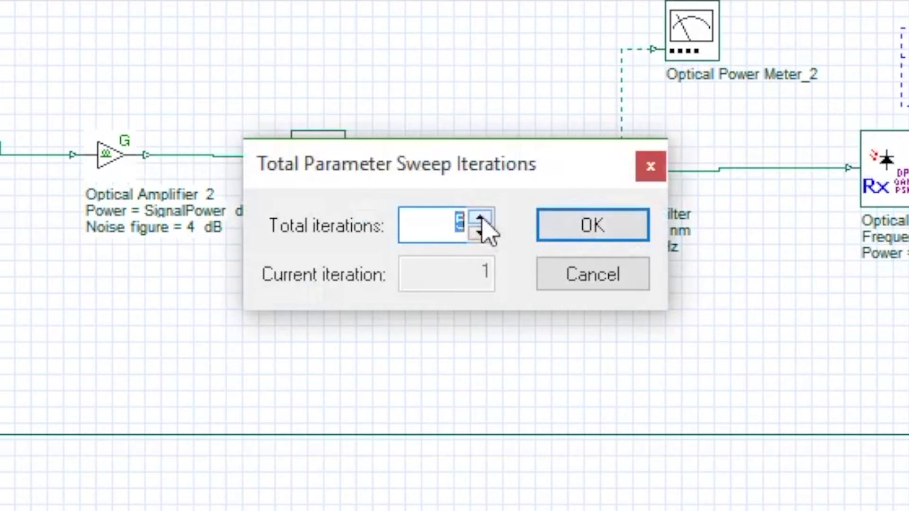
pyautogui.click(617, 228)
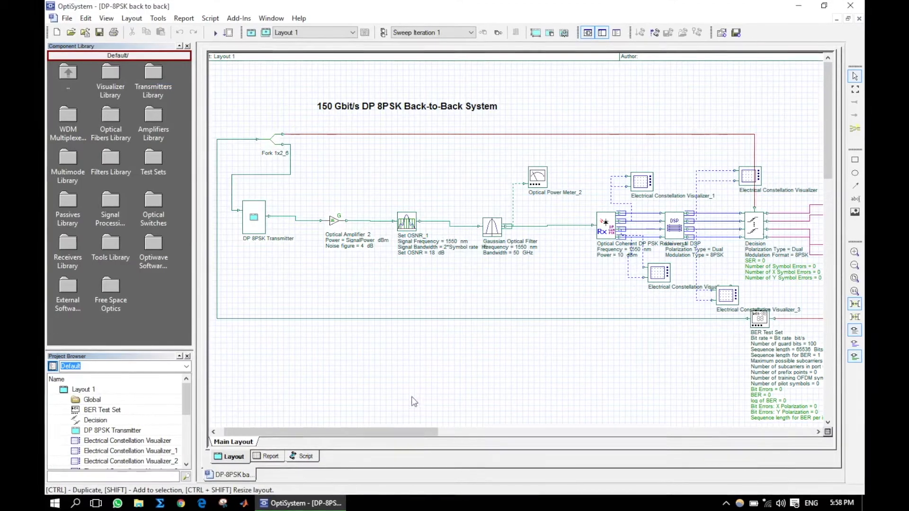
pyautogui.moveTo(422, 439); pyautogui.dragTo(464, 439)
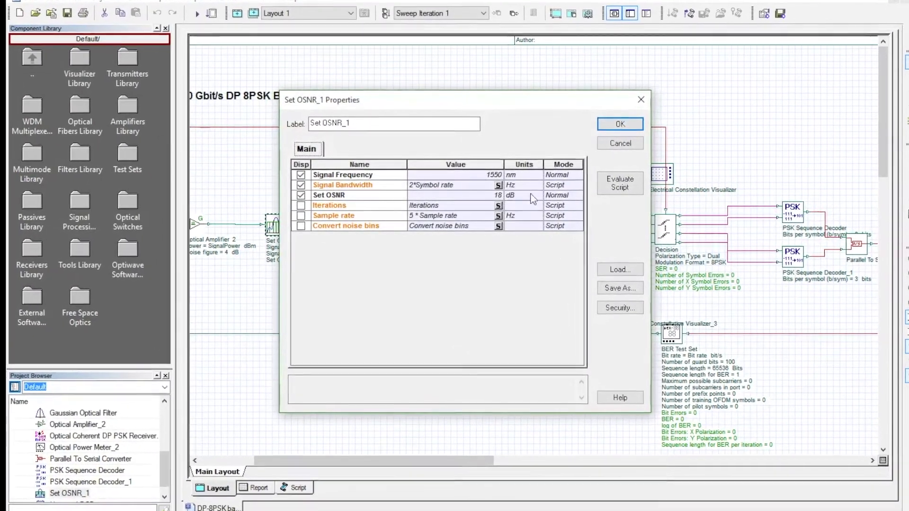
# Switch Set OSNR_1's Set OSNR mode to Sweep and select its five 18 dB values
pyautogui.click(552, 196)
pyautogui.click(570, 219)
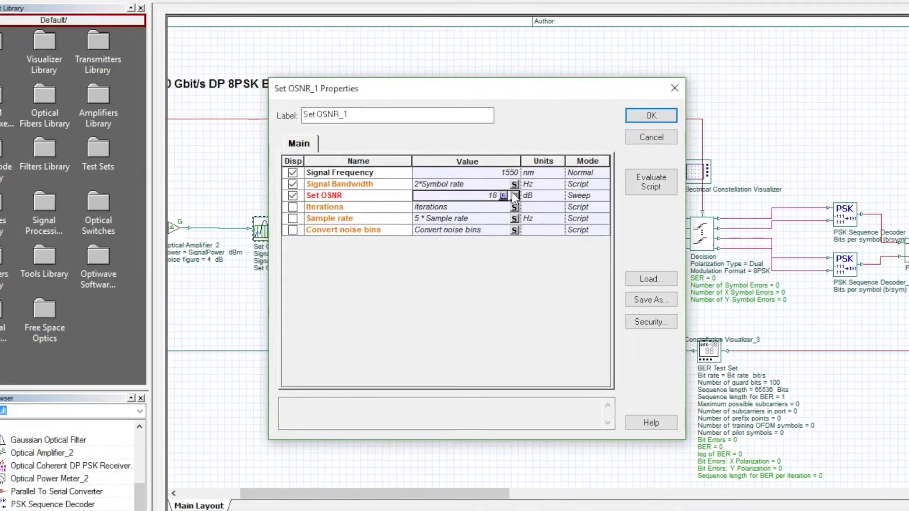
pyautogui.click(516, 196)
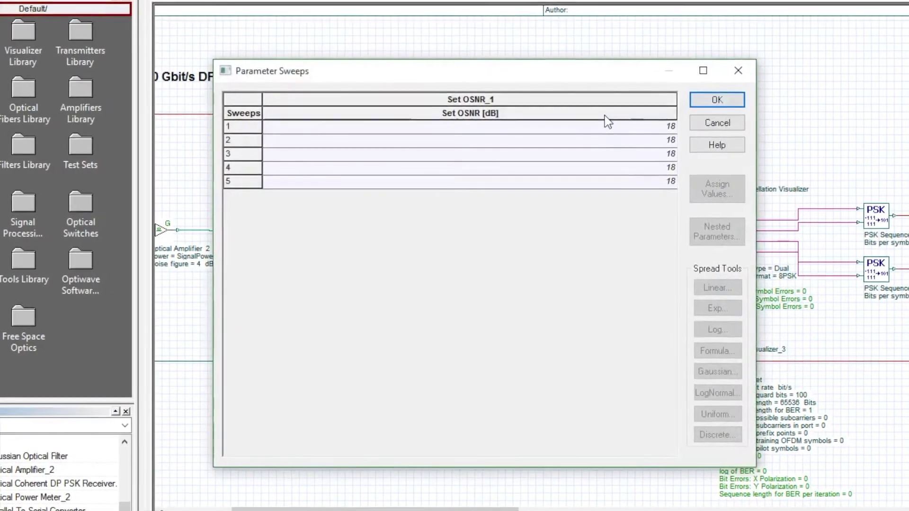
pyautogui.click(608, 114)
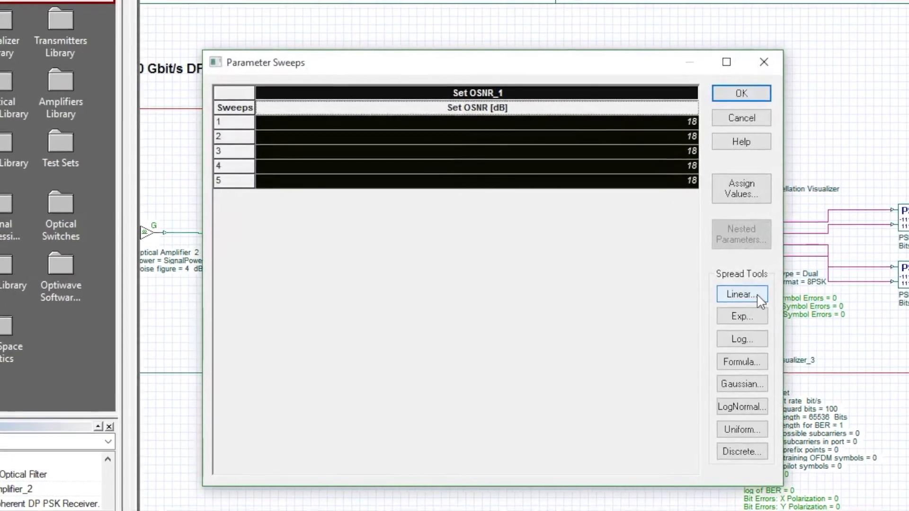
pyautogui.click(766, 299)
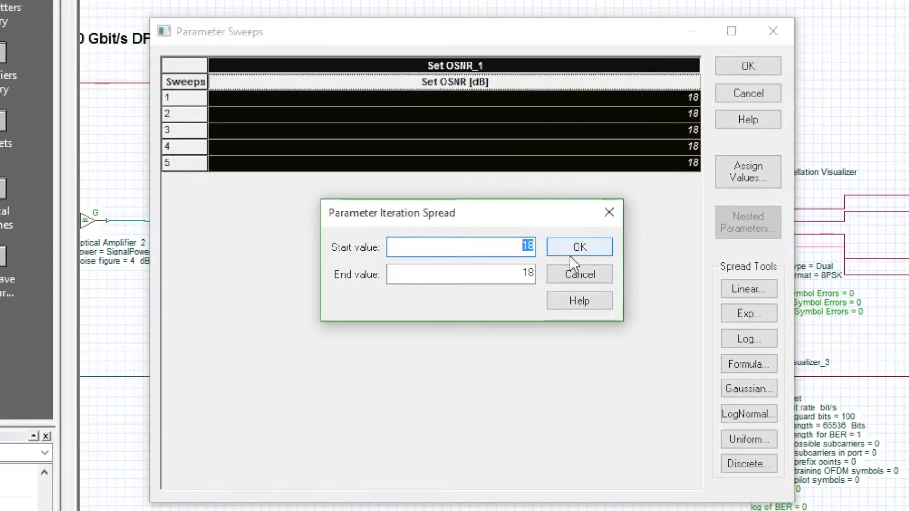
# Apply a 10 to 25 dB linear spread after fixing a start-value range error, and confirm
pyautogui.press('BackSpace')
pyautogui.write('5')
pyautogui.doubleClick(504, 275)
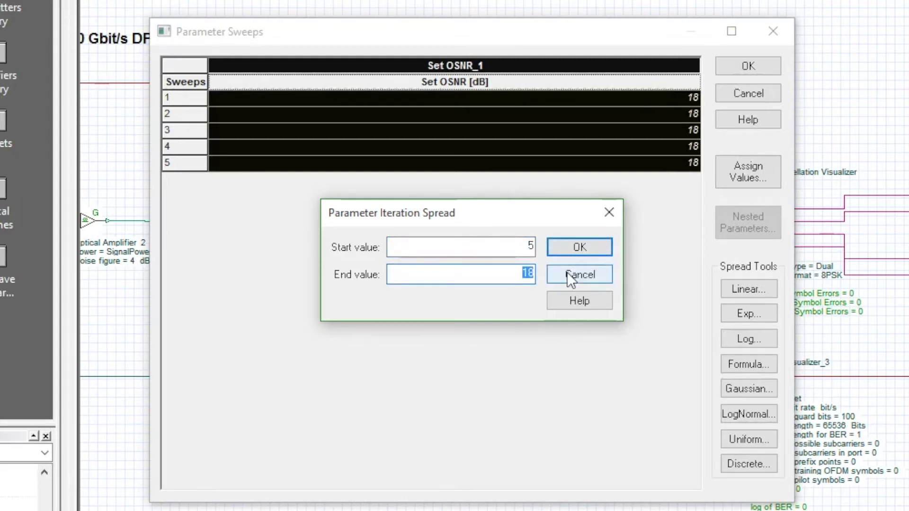
pyautogui.write('20')
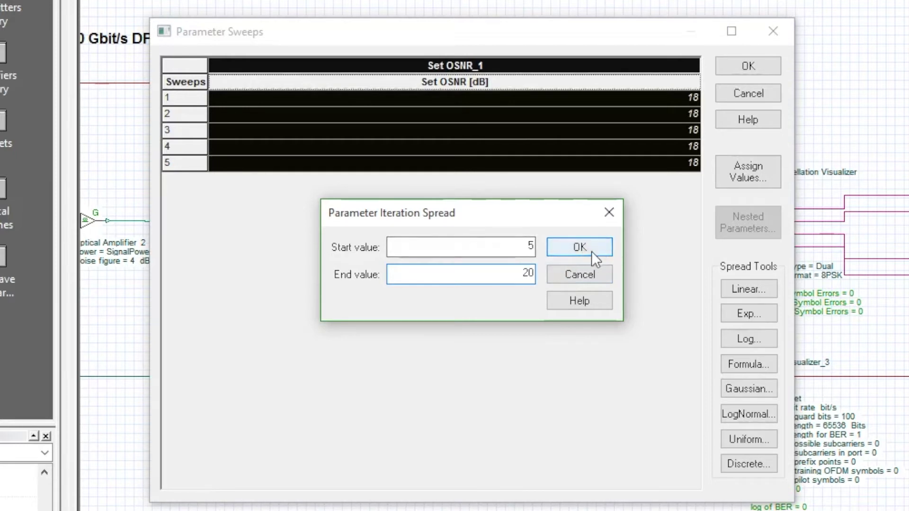
pyautogui.click(589, 249)
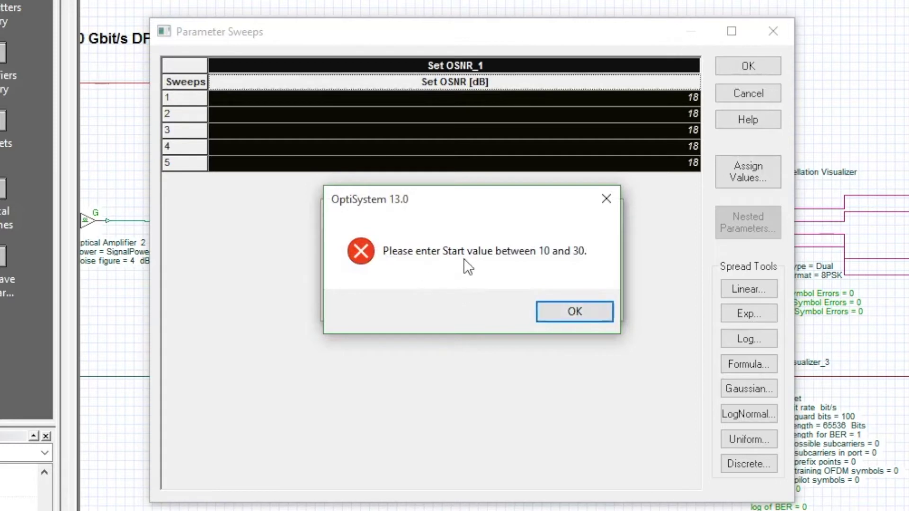
pyautogui.click(583, 305)
pyautogui.write('10')
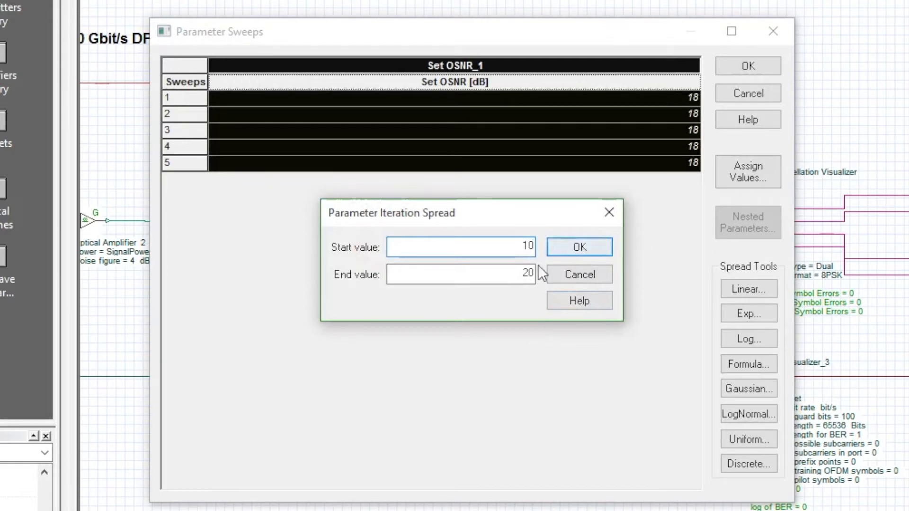
pyautogui.click(526, 275)
pyautogui.doubleClick(528, 275)
pyautogui.write('2')
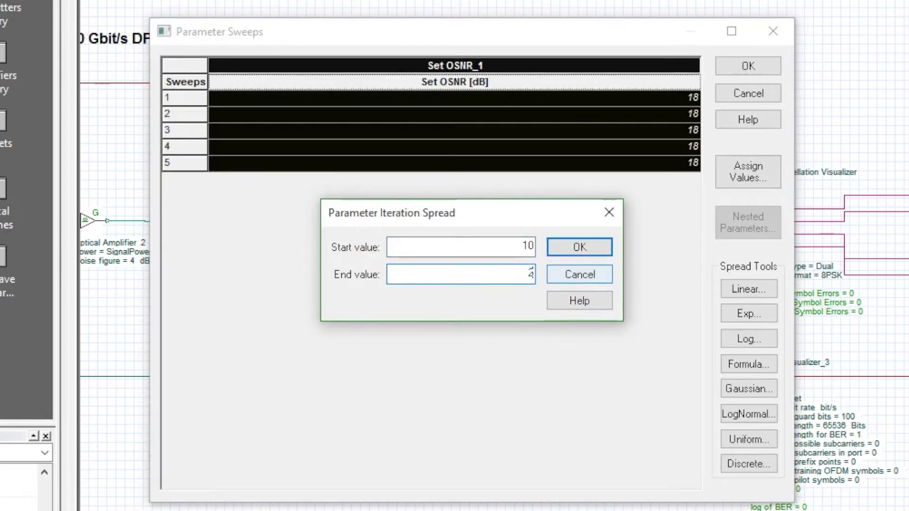
pyautogui.write('5')
pyautogui.click(561, 246)
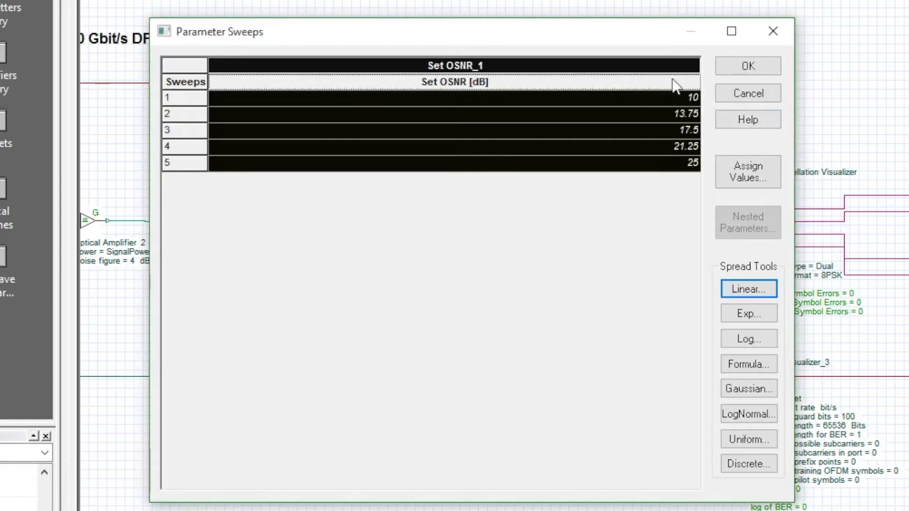
pyautogui.click(750, 66)
# Confirm Set OSNR_1 properties, then calculate the whole project and close the calculation window
pyautogui.click(709, 77)
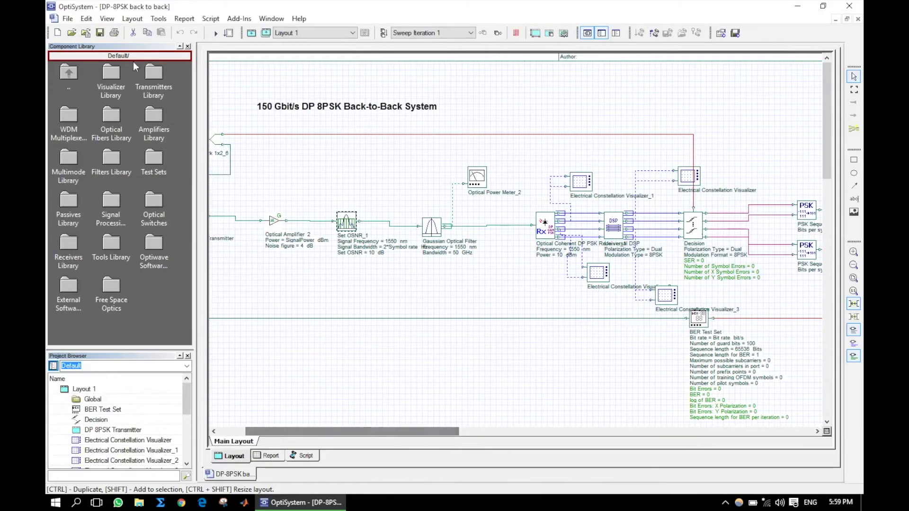
pyautogui.click(214, 34)
pyautogui.click(595, 129)
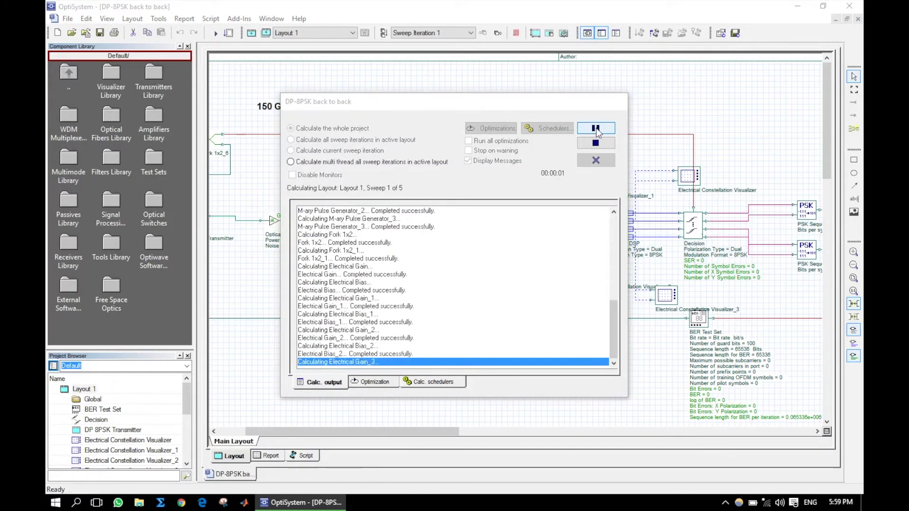
pyautogui.click(425, 382)
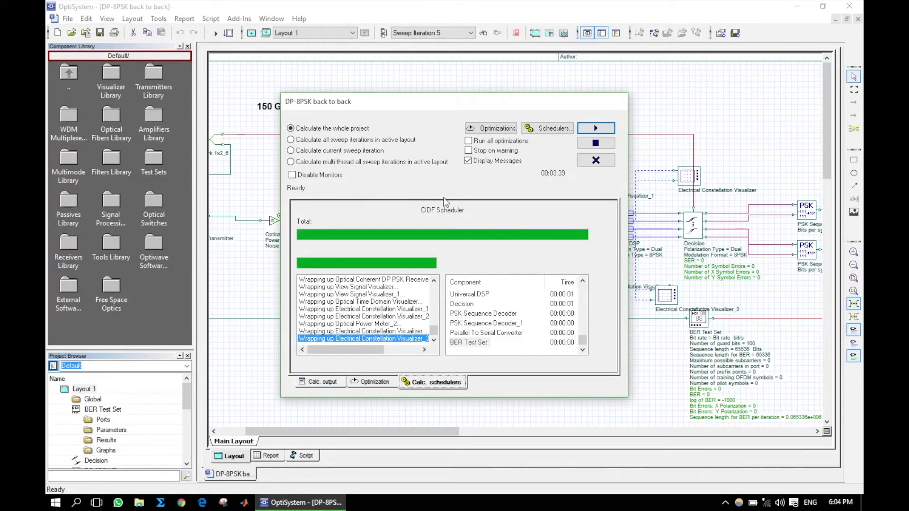
pyautogui.click(325, 383)
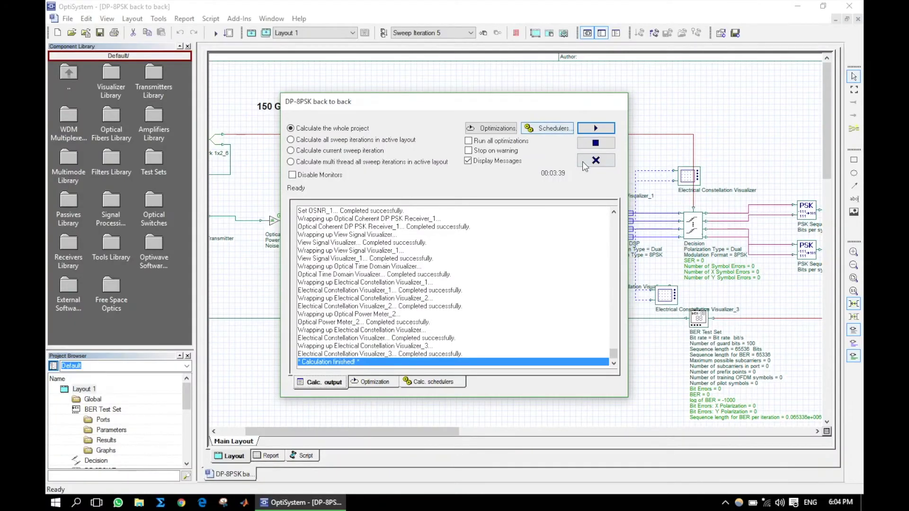
pyautogui.click(594, 161)
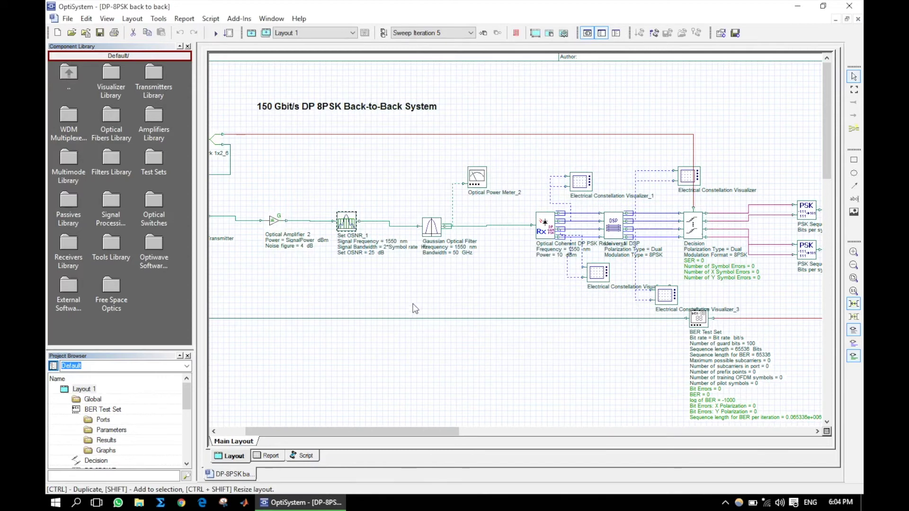
# Draw an Opti2DGraph across the upper Report page
pyautogui.click(269, 457)
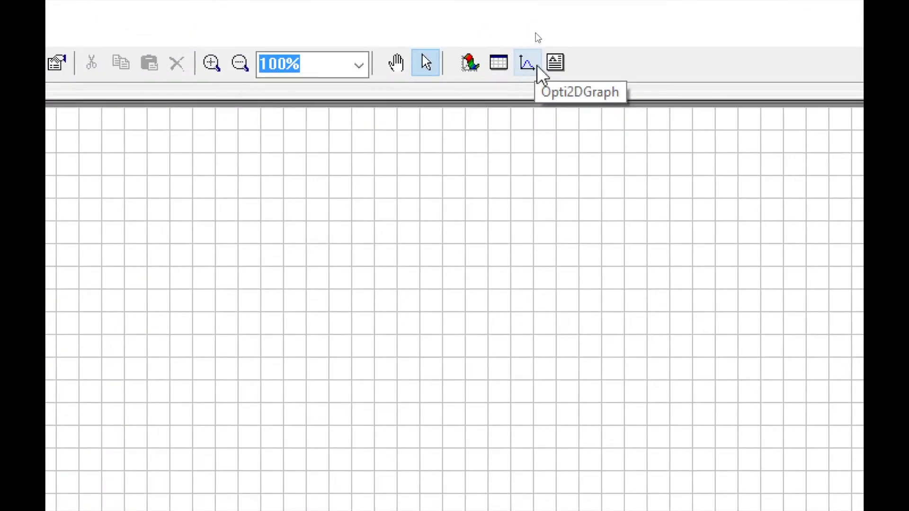
pyautogui.click(529, 69)
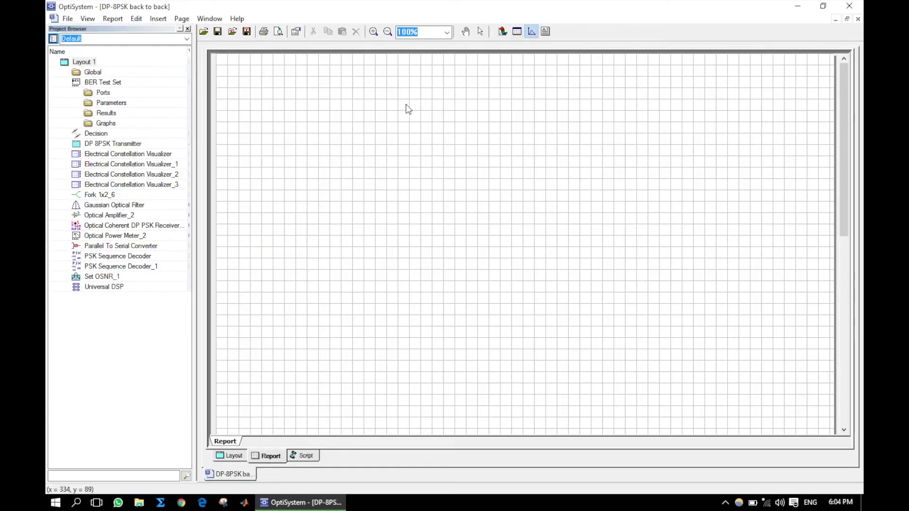
pyautogui.press('Escape')
pyautogui.click(531, 32)
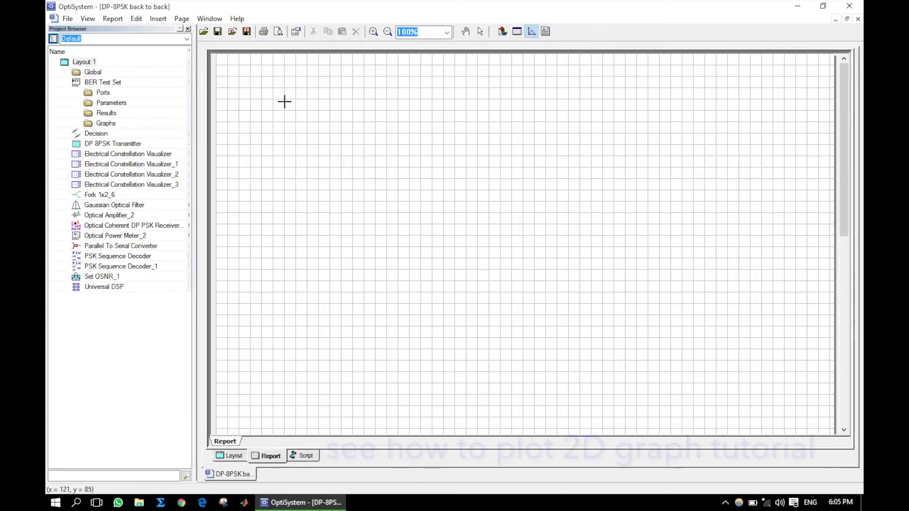
pyautogui.moveTo(284, 102); pyautogui.dragTo(647, 380)
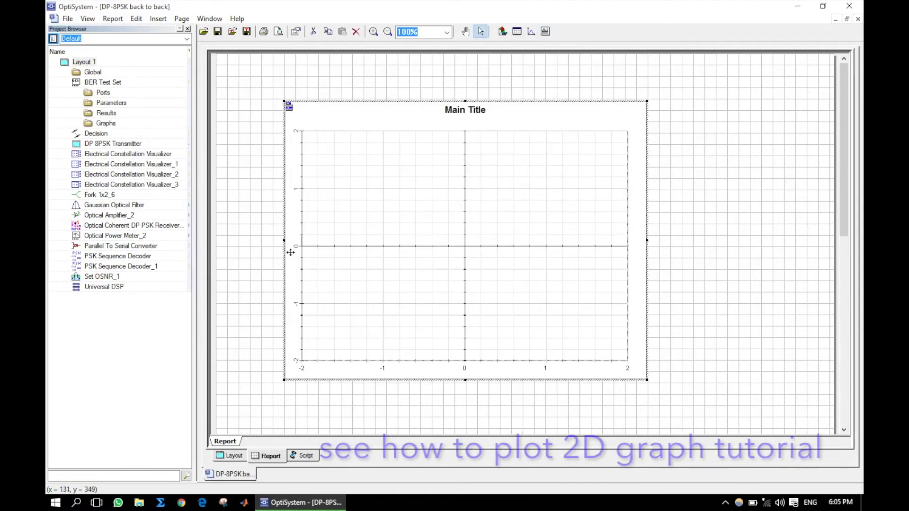
pyautogui.moveTo(121, 267)
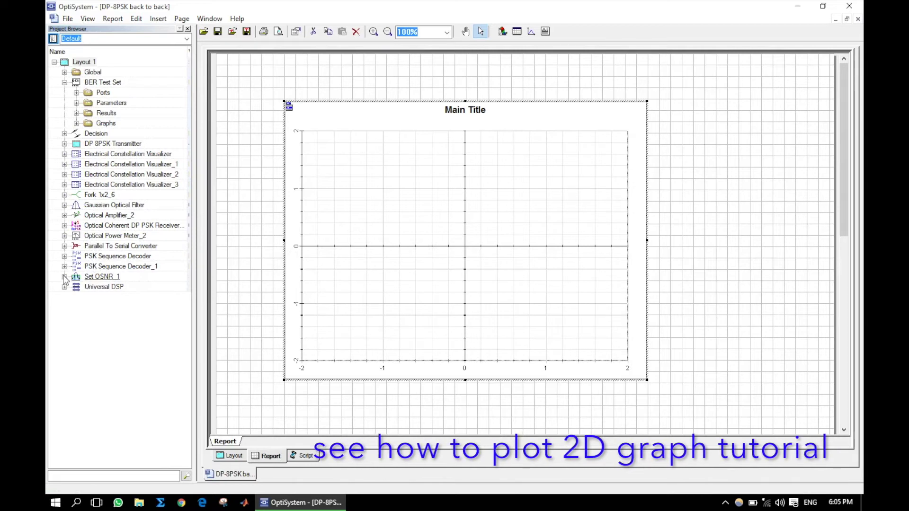
pyautogui.doubleClick(91, 280)
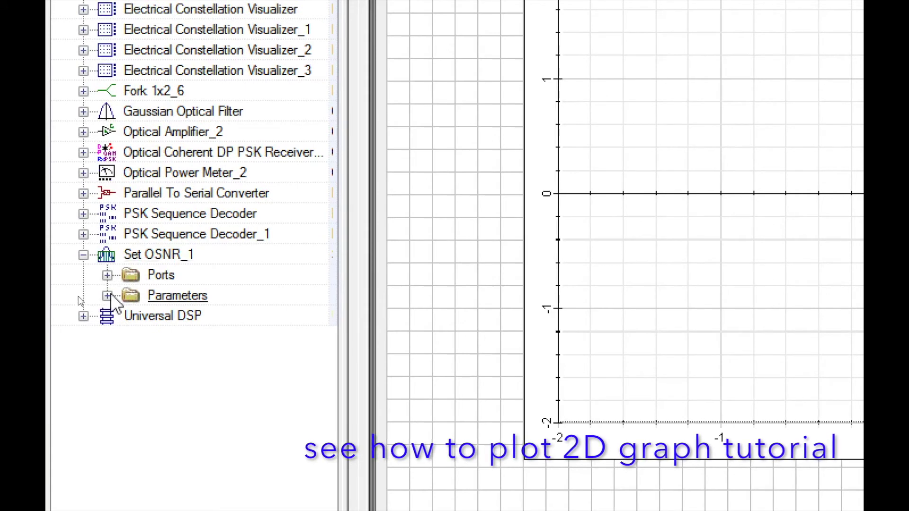
# Drag Set OSNR_1's Set OSNR parameter onto the graph's x-axis
pyautogui.click(107, 295)
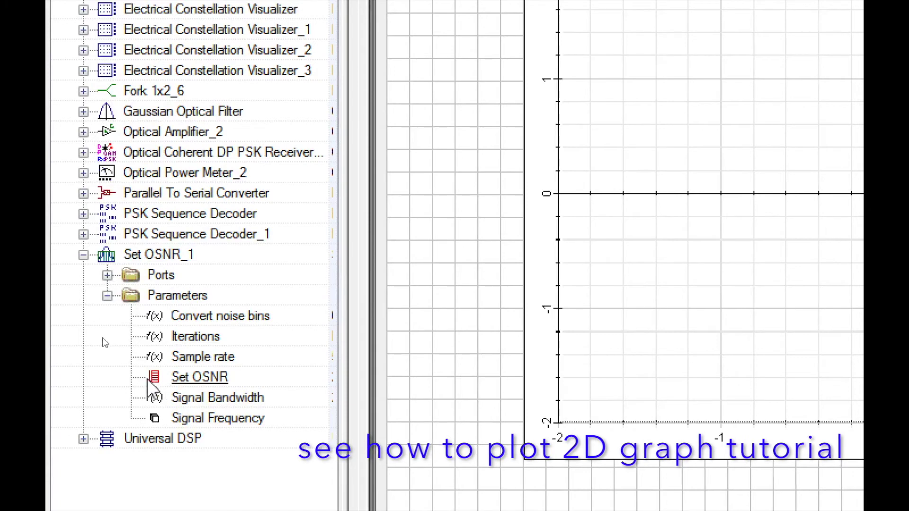
pyautogui.click(182, 380)
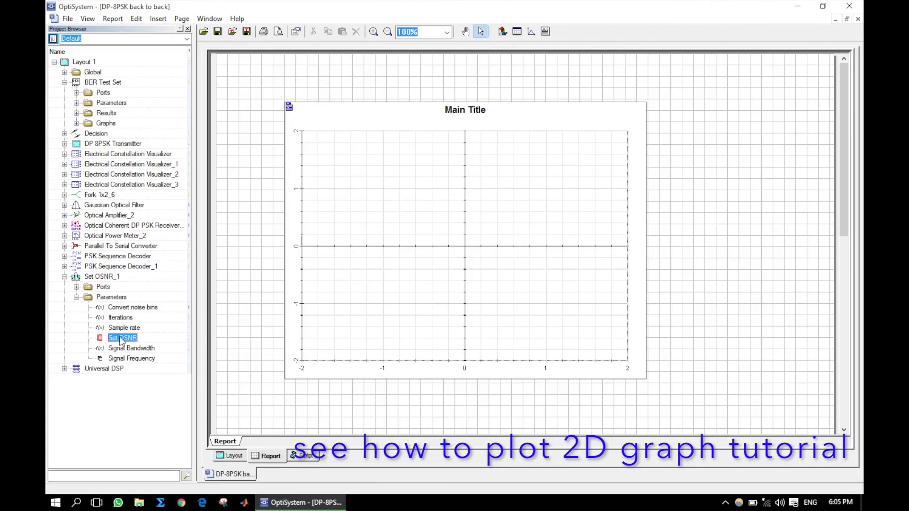
pyautogui.moveTo(124, 338); pyautogui.dragTo(401, 369)
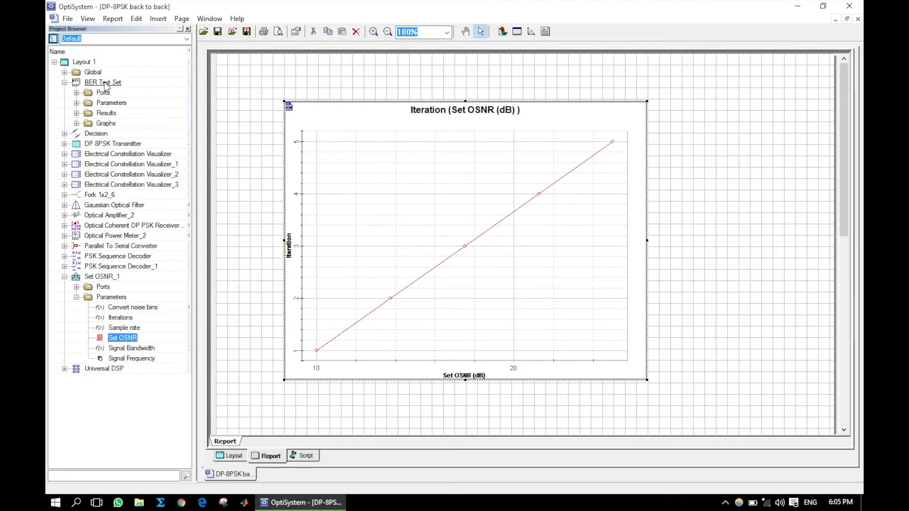
pyautogui.click(76, 114)
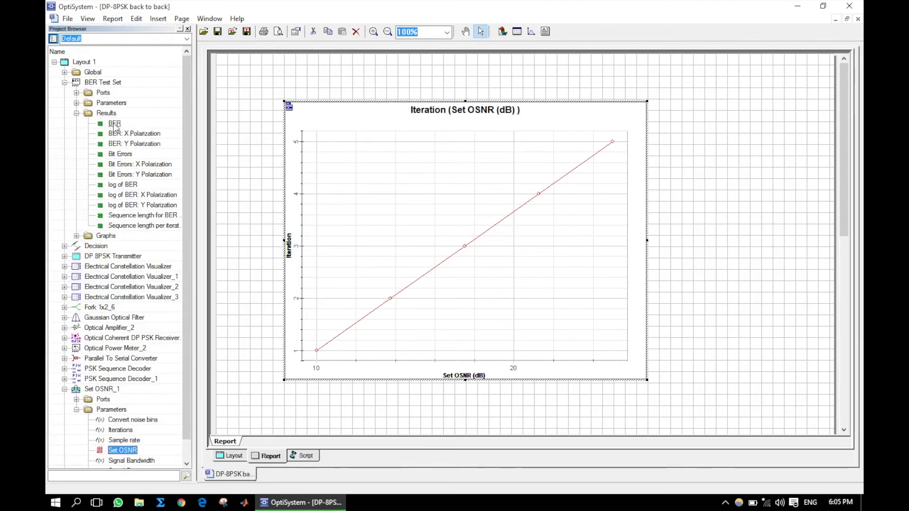
# Drag the BER Test Set's BER result onto the graph's y-axis
pyautogui.moveTo(115, 125); pyautogui.dragTo(299, 212)
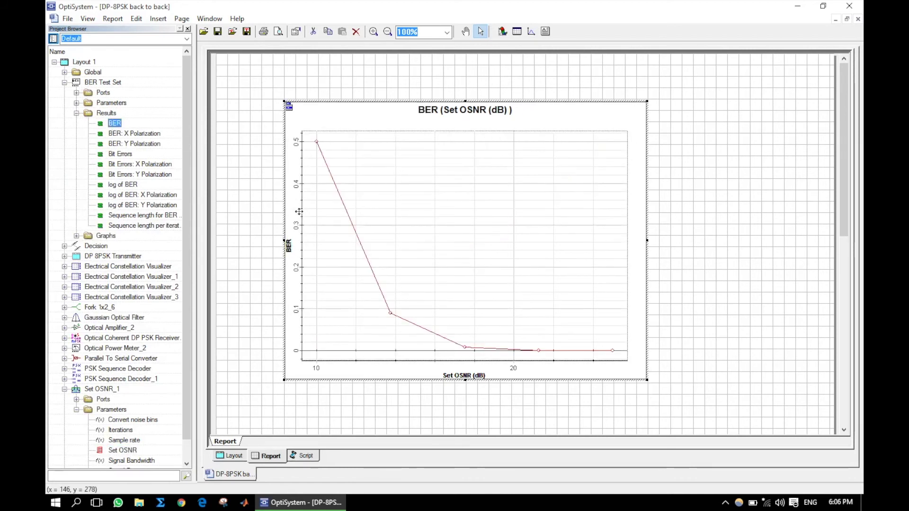